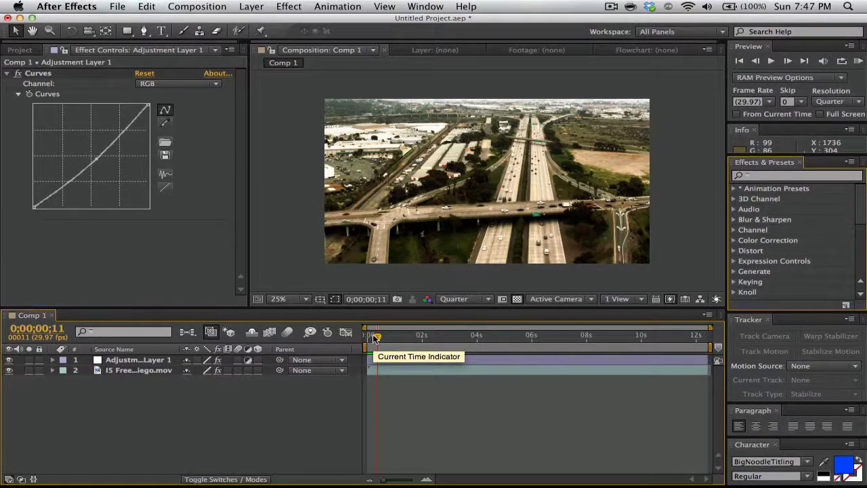
Scrub through the aerial footage and play a real-time preview of Comp 1
mouse_move(374, 338)
mouse_down()
mouse_move(407, 339)
mouse_move(384, 339)
mouse_up()
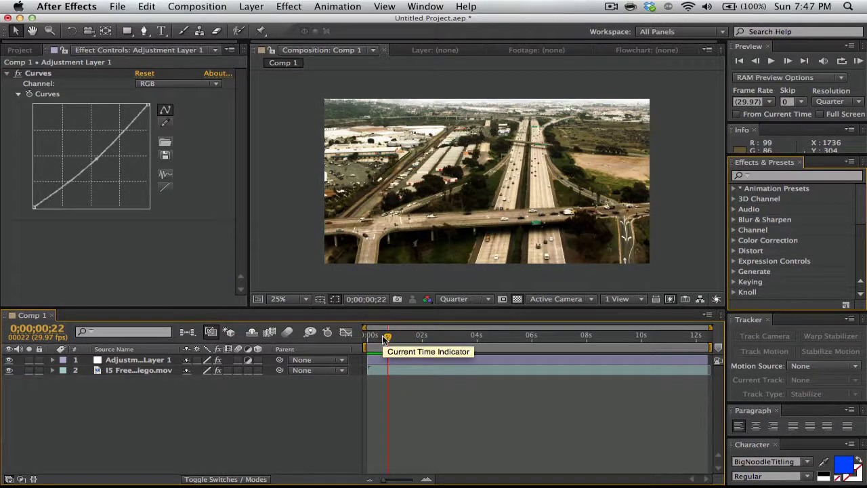
drag(386, 337, 420, 336)
key(KP_0)
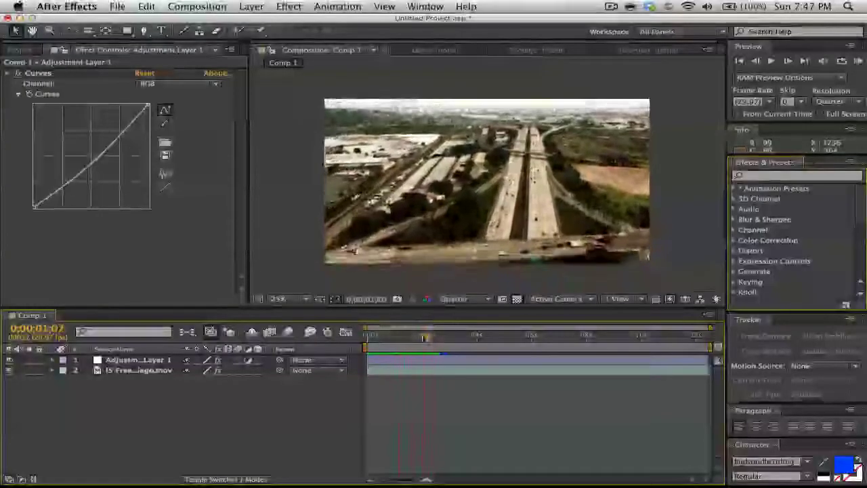
key(space)
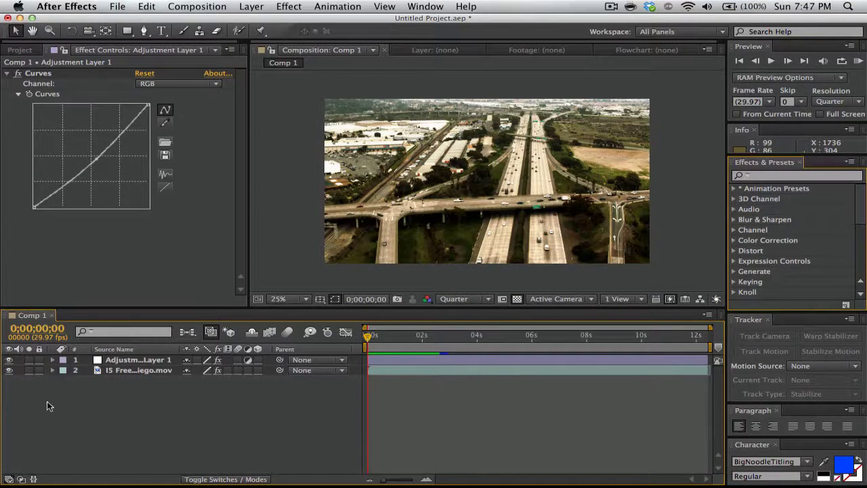
Add Comp 1 to the Render Queue and delete the duplicate queue item
click(174, 5)
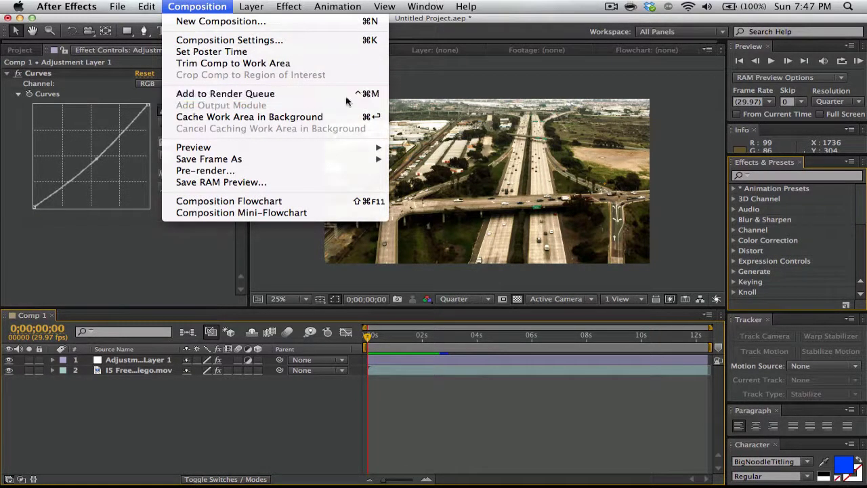
click(294, 95)
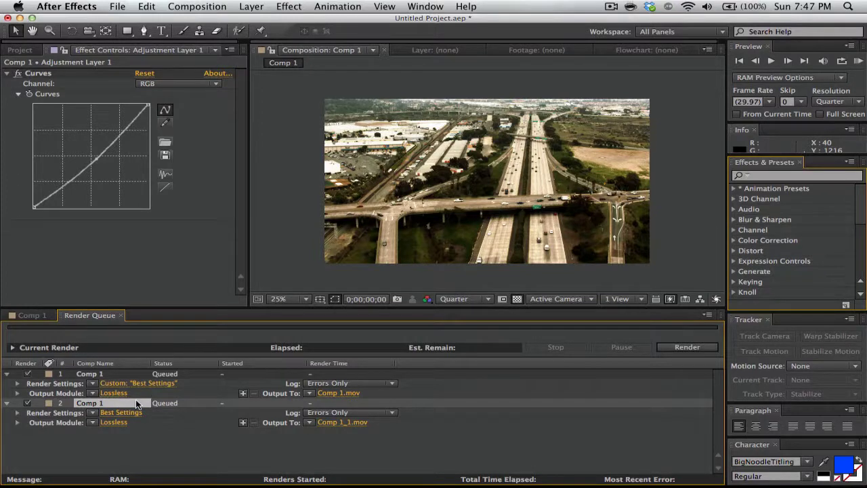
key(Delete)
click(109, 376)
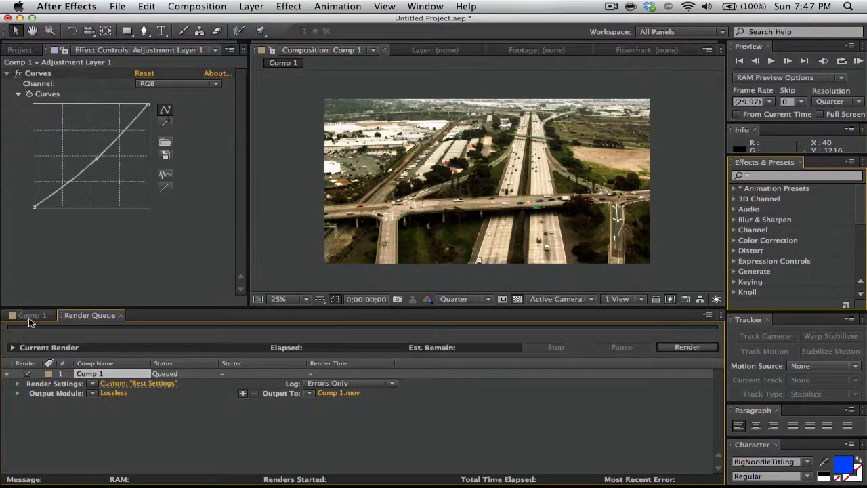
Keep Comp 1's render settings at Best quality and Full resolution, then accept them
click(133, 385)
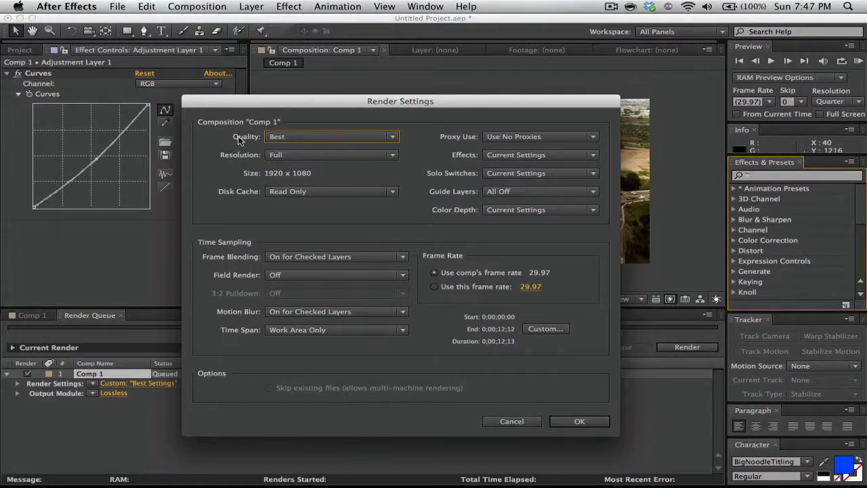
click(335, 139)
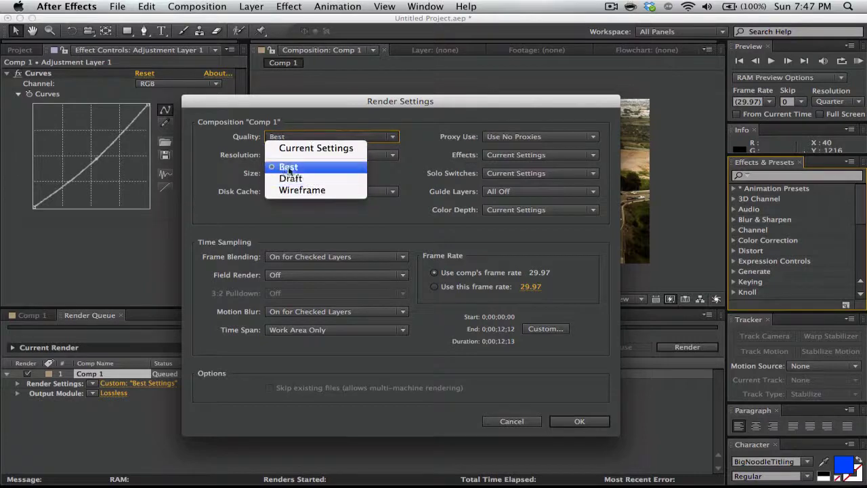
click(285, 166)
click(281, 138)
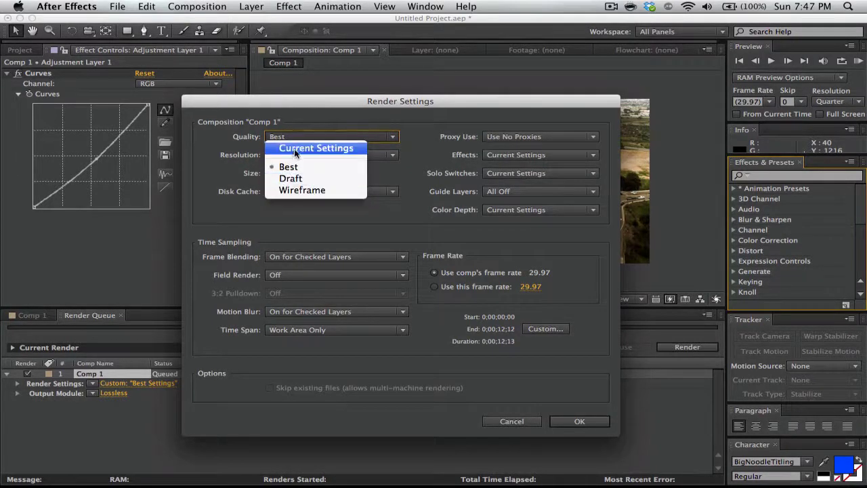
click(279, 138)
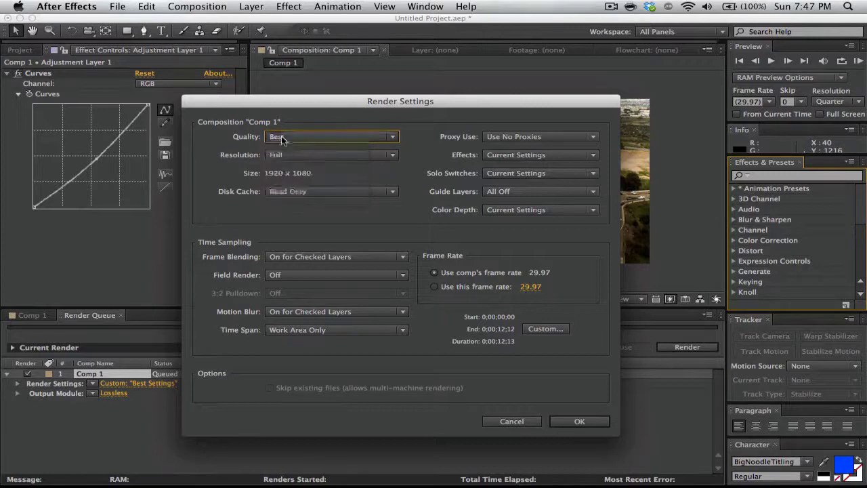
click(323, 155)
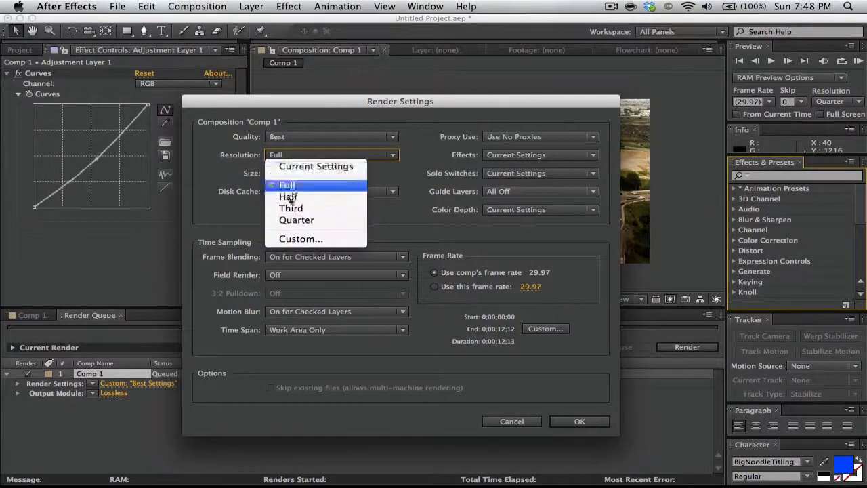
click(241, 175)
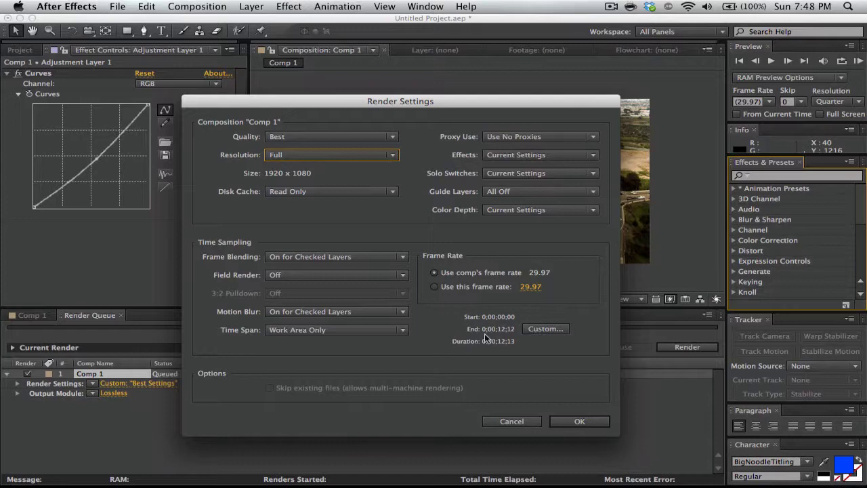
click(577, 421)
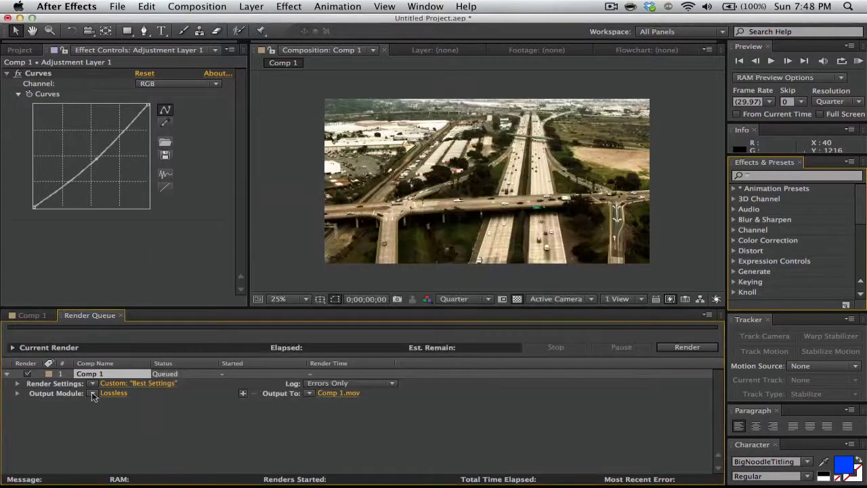
Open Comp 1's Lossless output module and leave the format on QuickTime
click(112, 393)
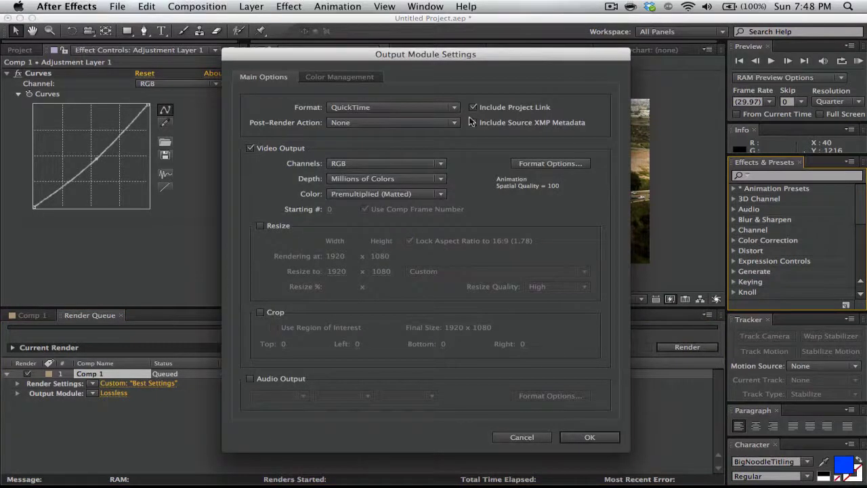
click(381, 108)
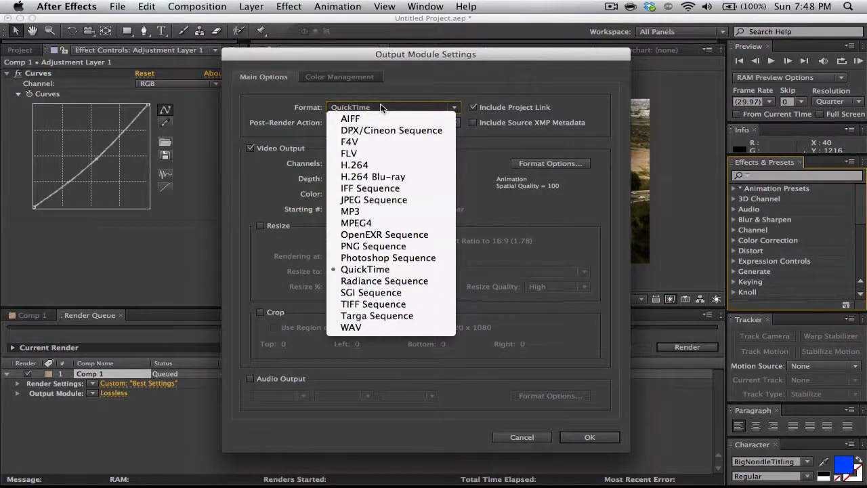
click(366, 269)
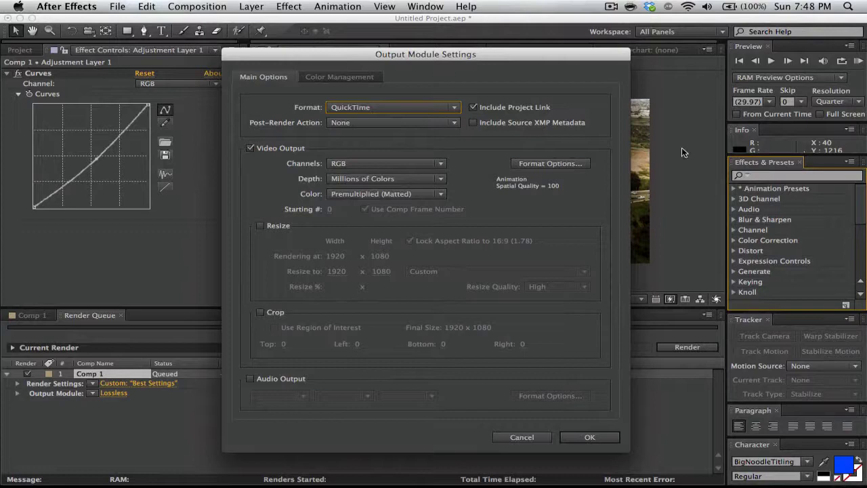
Set the QuickTime video codec to H.264 at quality 100
click(532, 163)
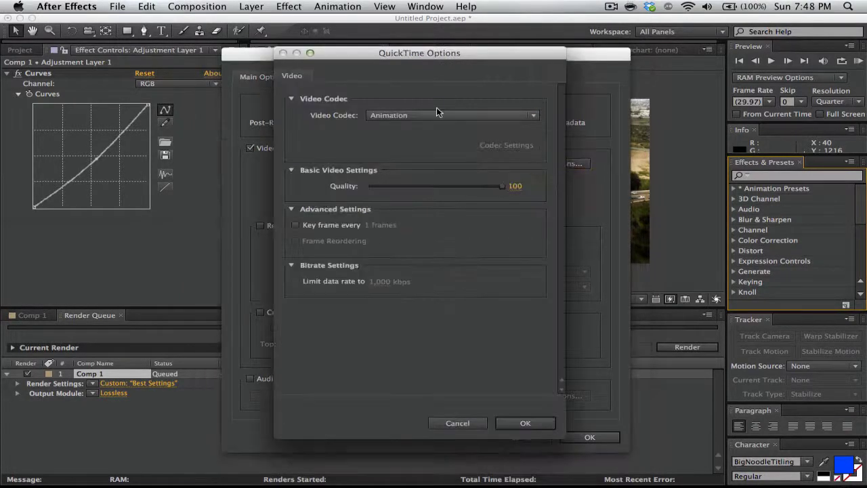
click(438, 115)
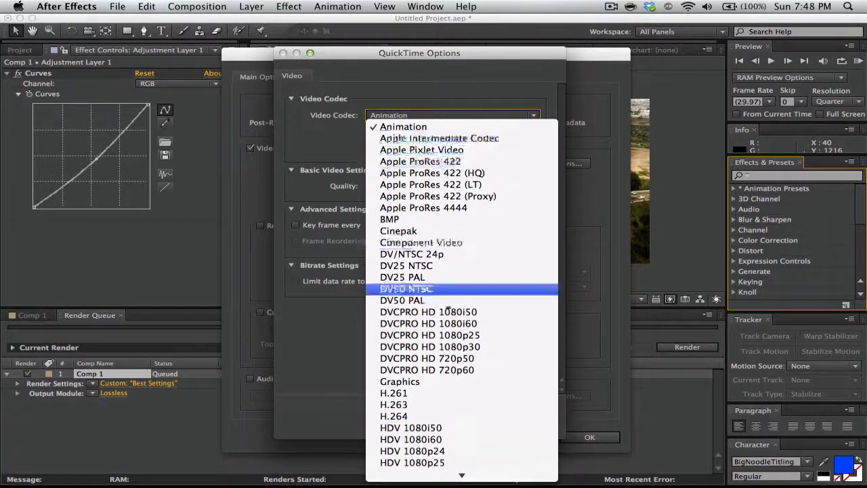
click(455, 416)
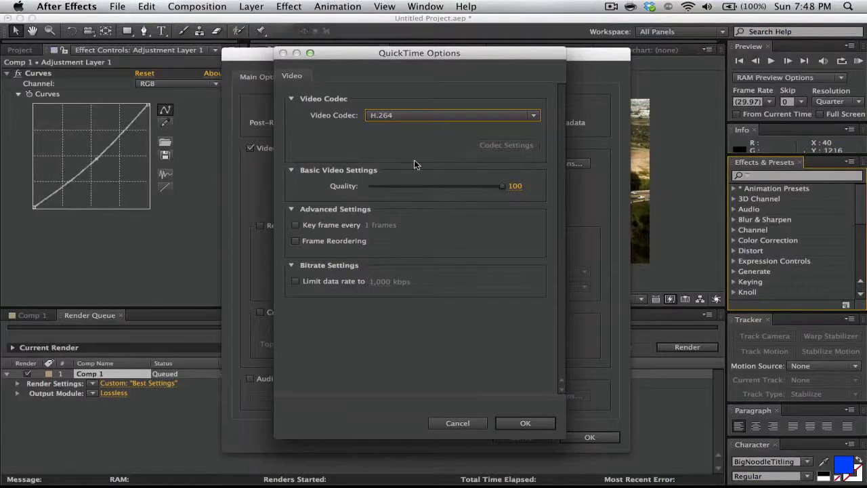
drag(385, 185, 596, 200)
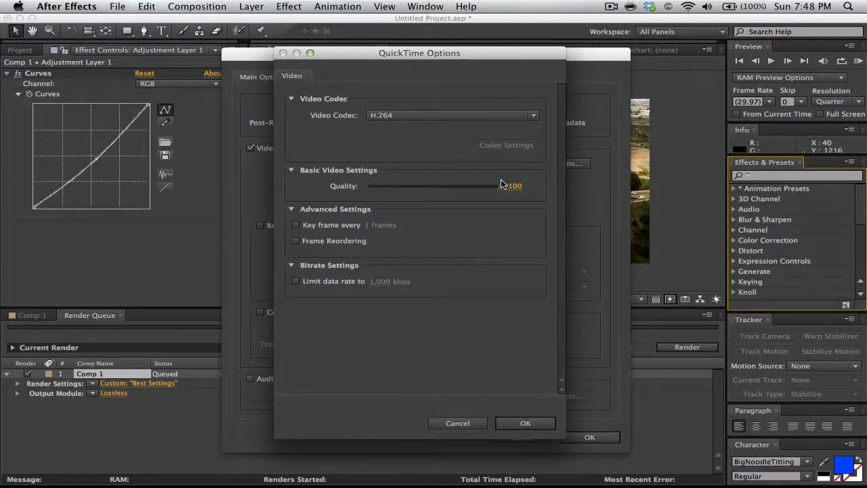
drag(501, 184, 376, 186)
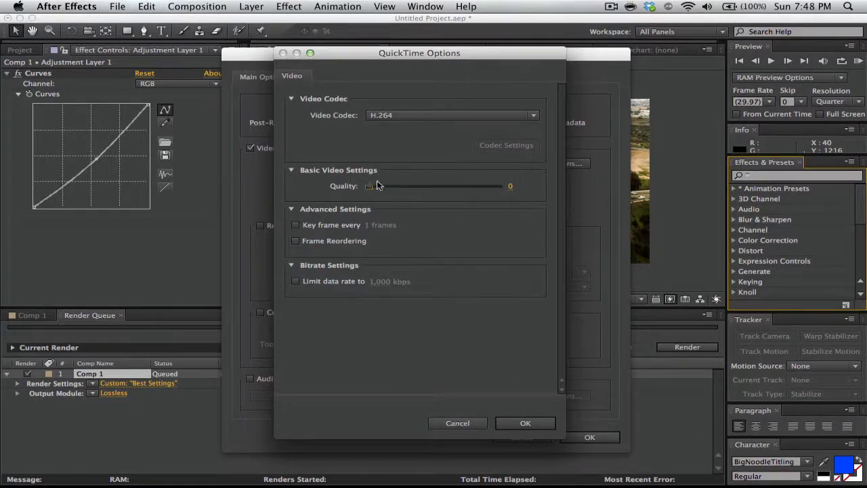
click(546, 422)
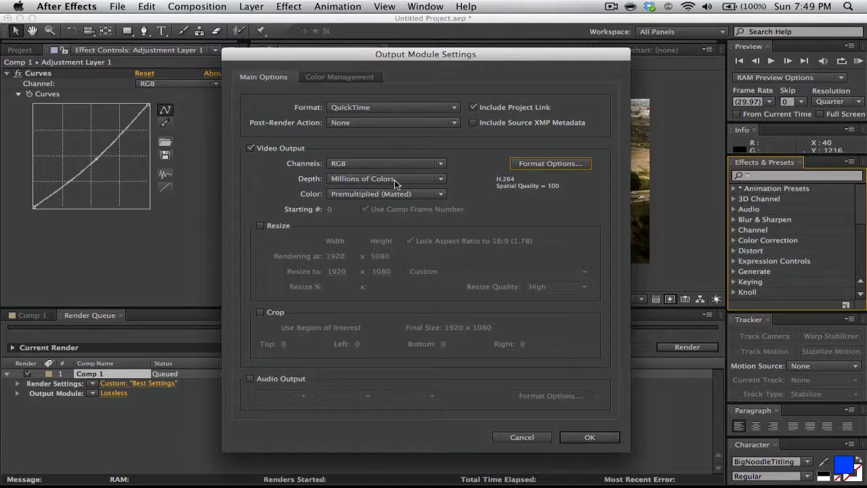
Check the Color Management options and confirm the output module settings
click(326, 76)
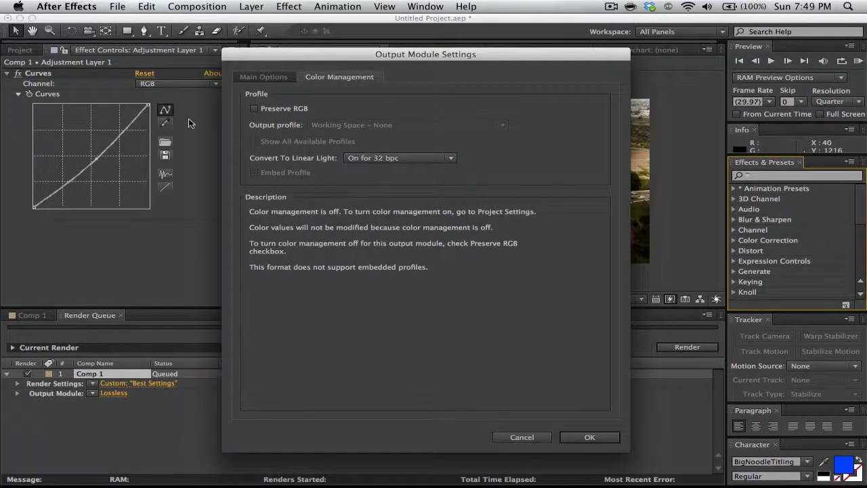
click(257, 77)
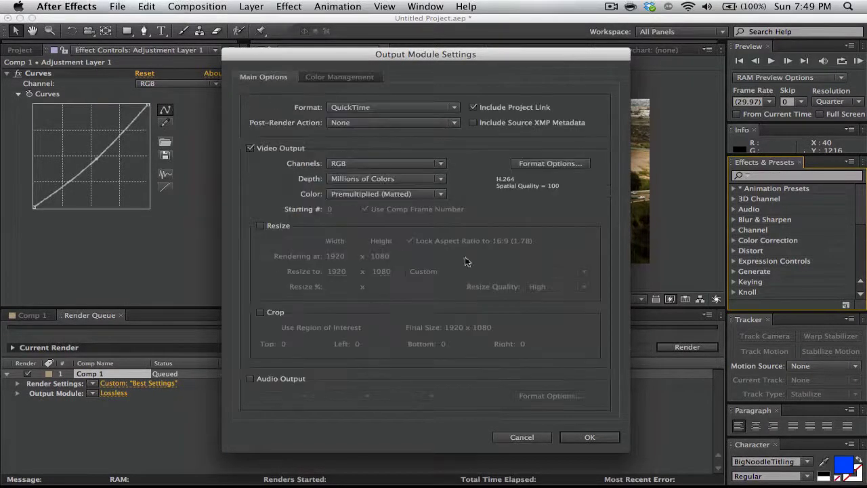
click(579, 437)
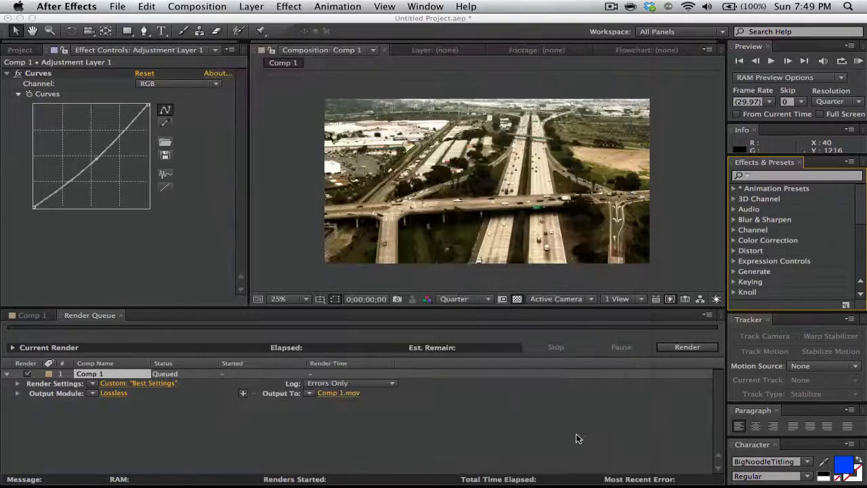
Set the output file name to 'Aerial Shot', replacing the existing file
click(328, 392)
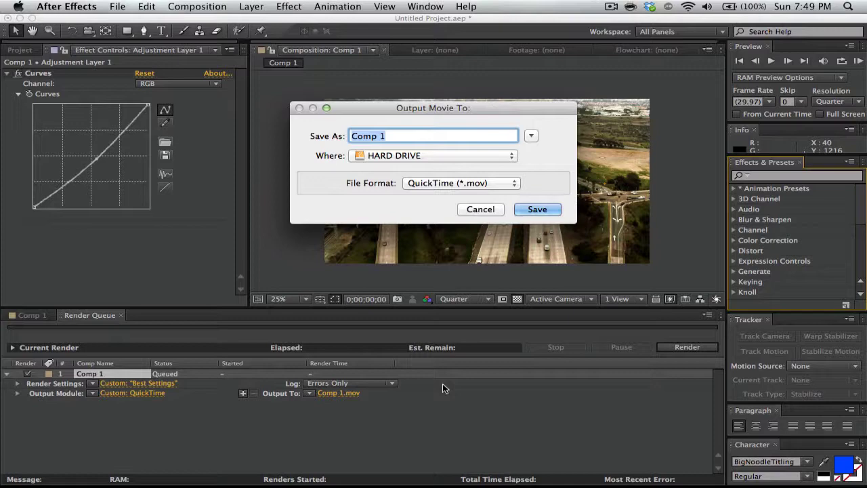
text(Aerial Shot)
key(Tab)
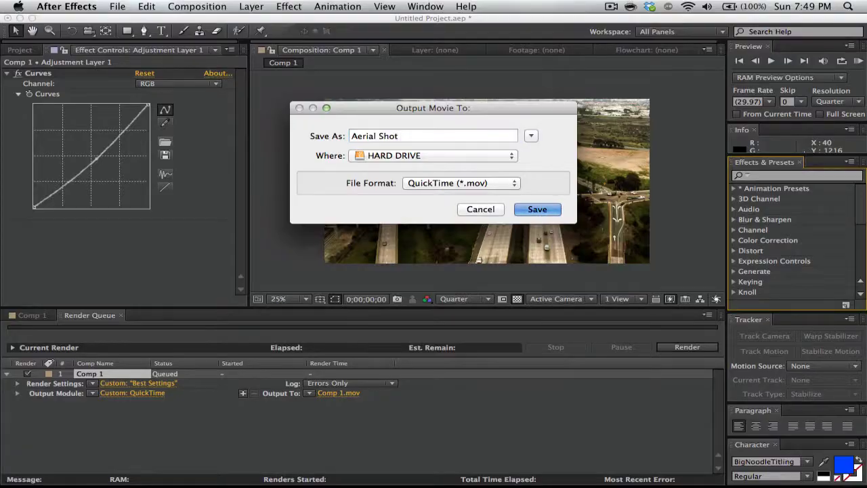
key(Return)
click(527, 188)
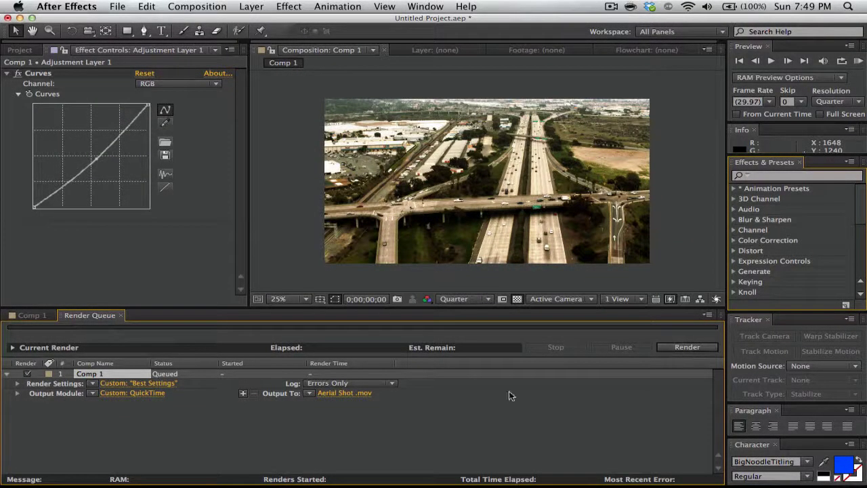
Start rendering Comp 1 from the Render Queue
click(685, 347)
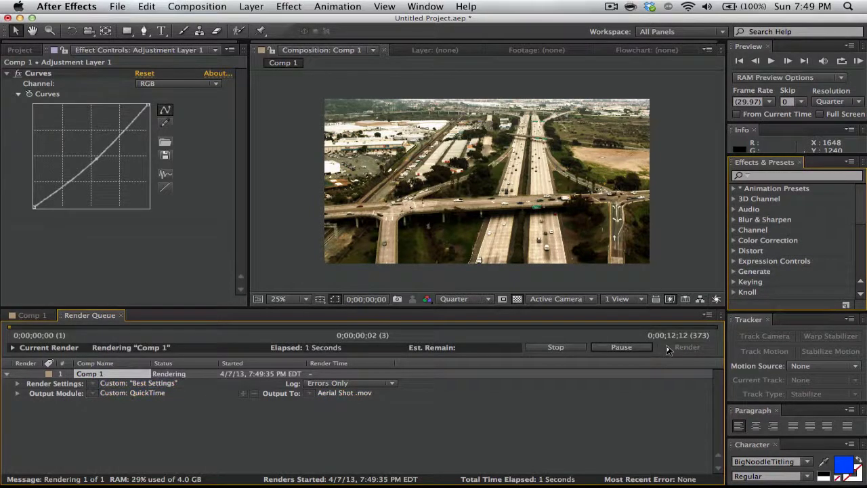